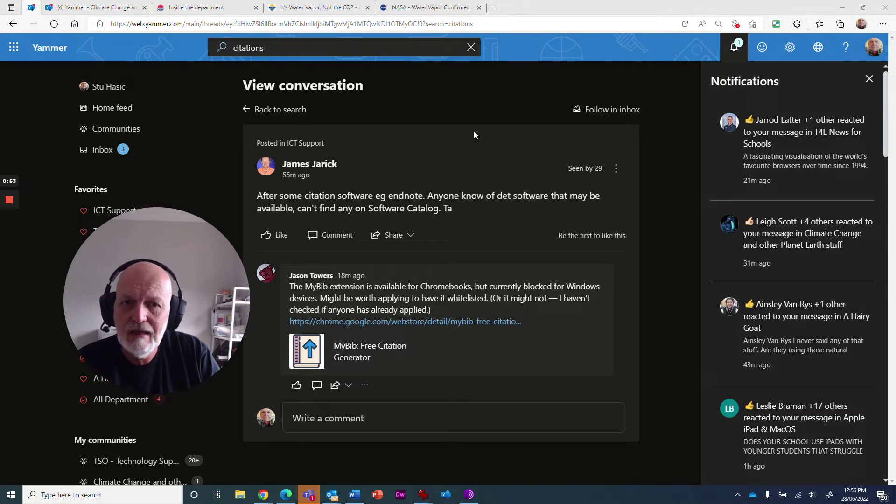
# Step: Switch from the Yammer thread to the Word report 'Research on The Greenhouse Effect'
pyautogui.click(354, 491)
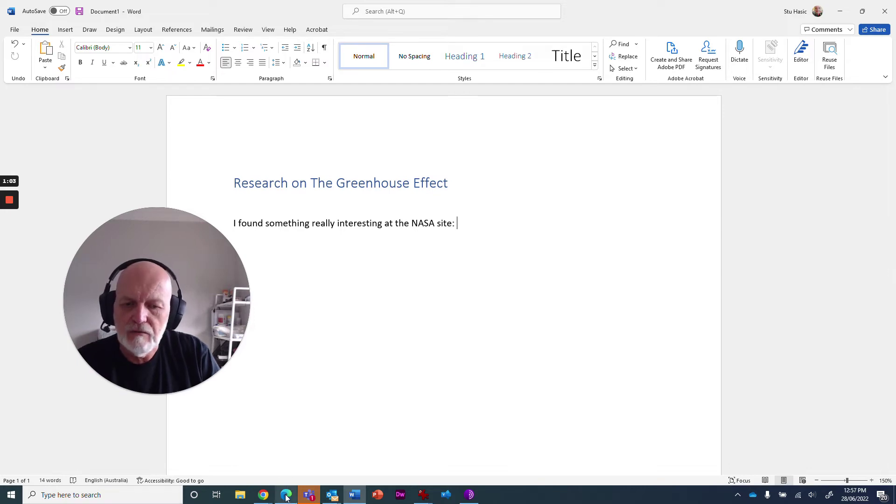
pyautogui.moveTo(286, 495)
pyautogui.click(286, 422)
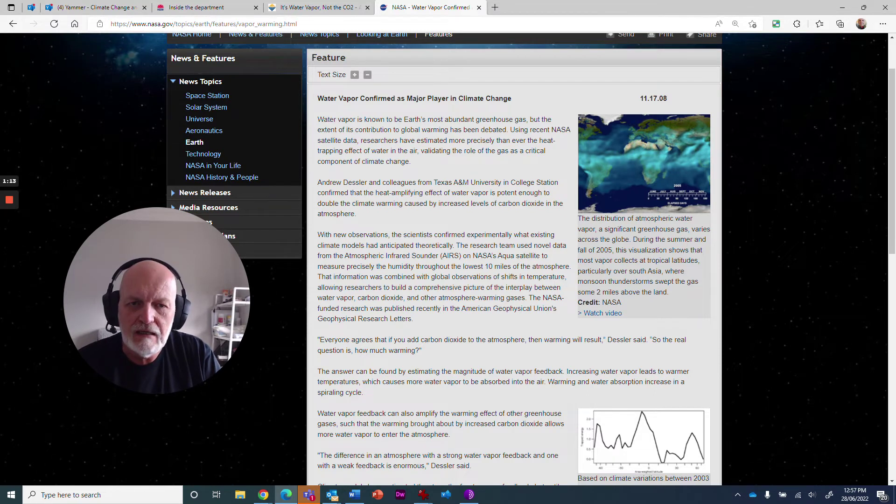
# Step: Scroll the NASA water vapor article and select Dessler's 'This new data set shows…' paragraph
pyautogui.scroll(-3, 434, 266)
pyautogui.scroll(-1, 435, 265)
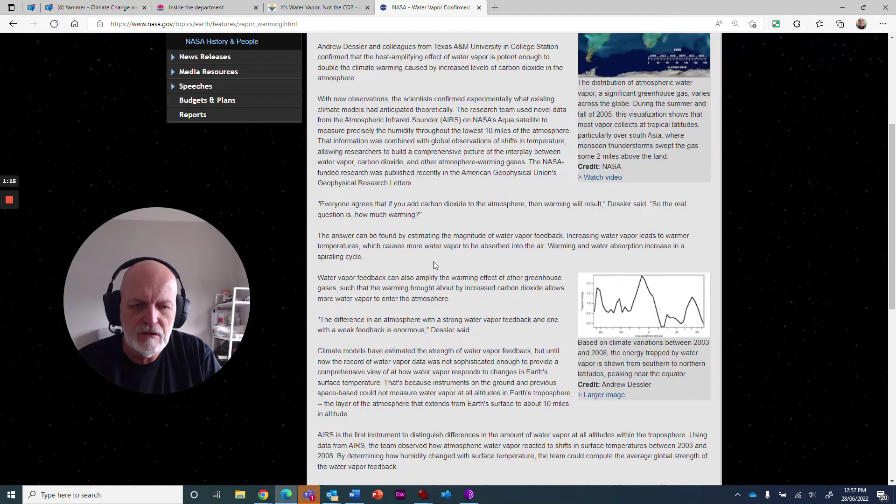
pyautogui.scroll(-2, 435, 265)
pyautogui.scroll(-2, 435, 265)
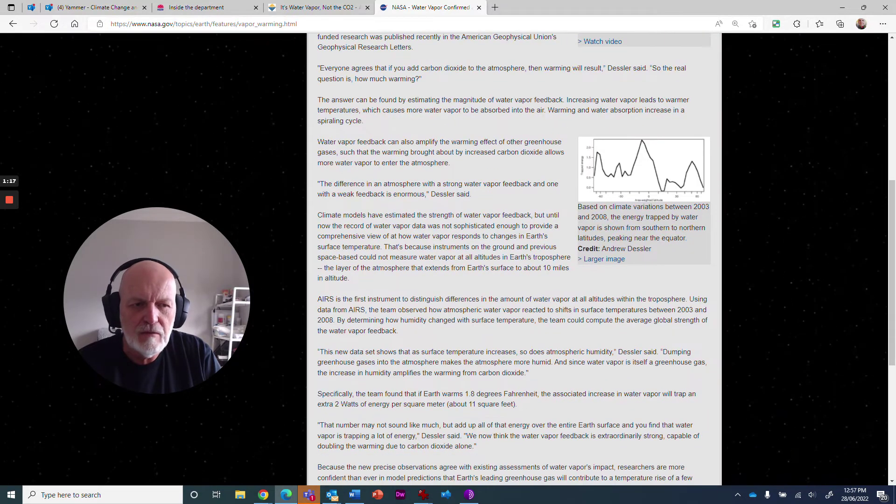
pyautogui.scroll(-2, 516, 257)
pyautogui.scroll(-2, 517, 257)
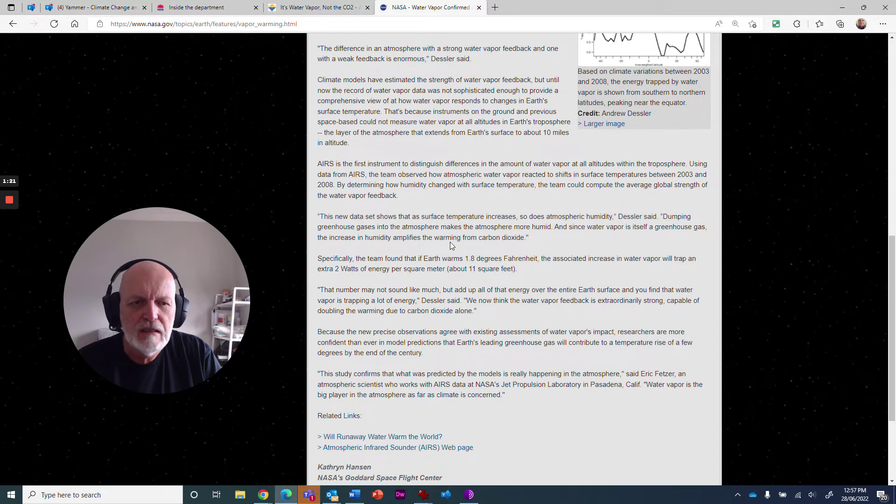
pyautogui.scroll(1, 452, 246)
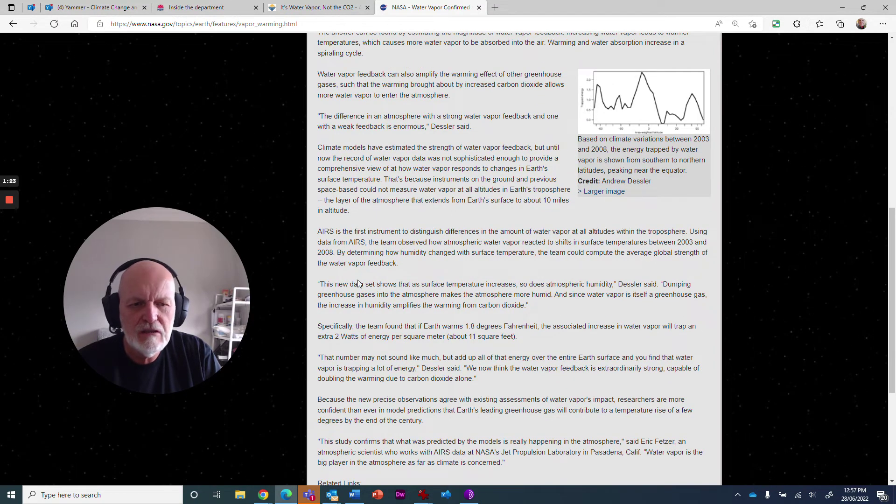
pyautogui.moveTo(317, 287); pyautogui.dragTo(533, 301)
pyautogui.hotkey('ctrl', 'c')
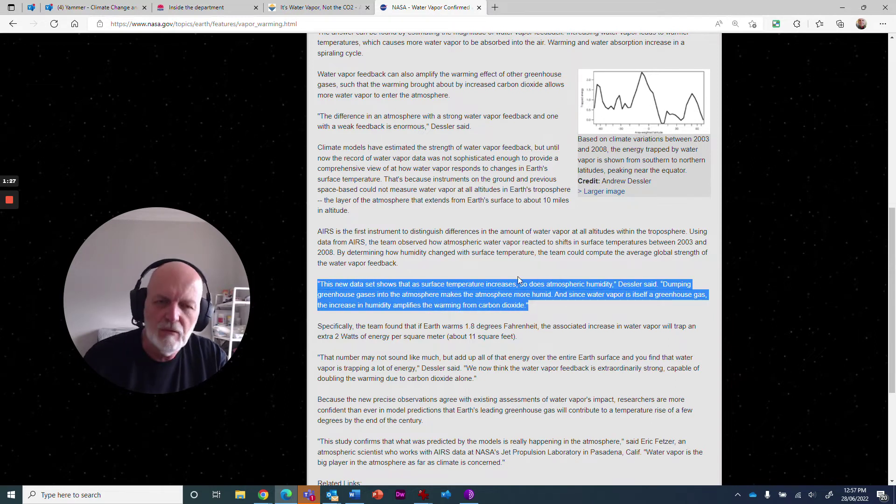
# Step: Paste Dessler's humidity quote into the Word report after 'site: ' and dismiss the paste options
pyautogui.click(355, 495)
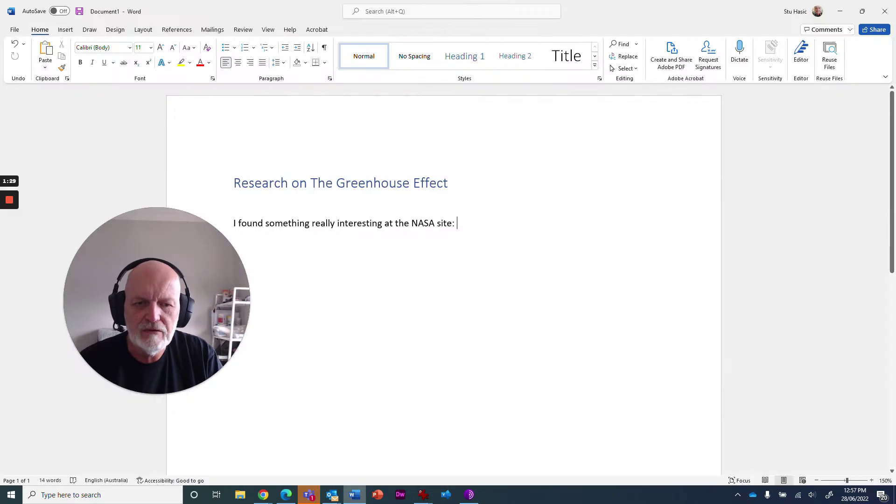
pyautogui.hotkey('ctrl', 'v')
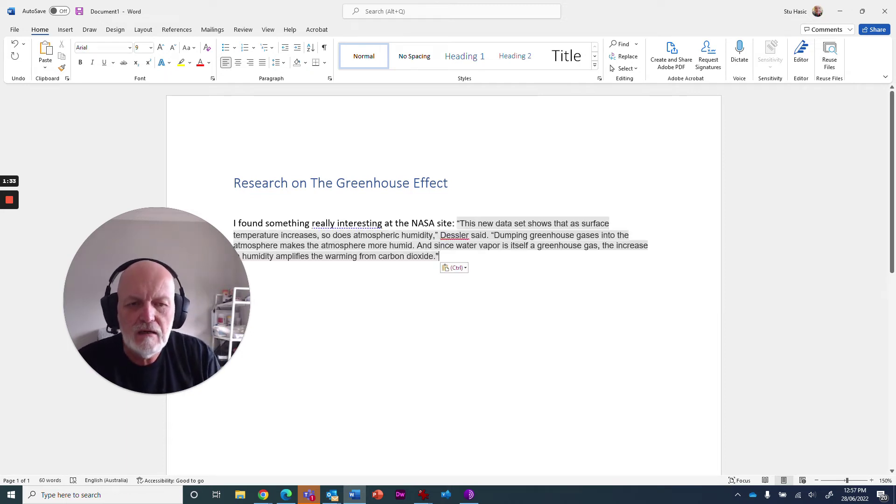
pyautogui.press('Escape')
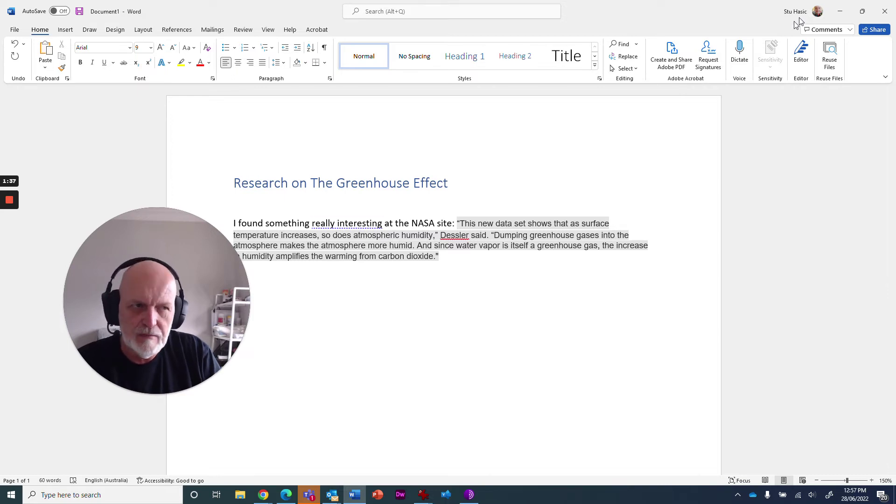
# Step: Minimize Word, return the NASA article to its top, and show Edge's More tools list
pyautogui.click(840, 11)
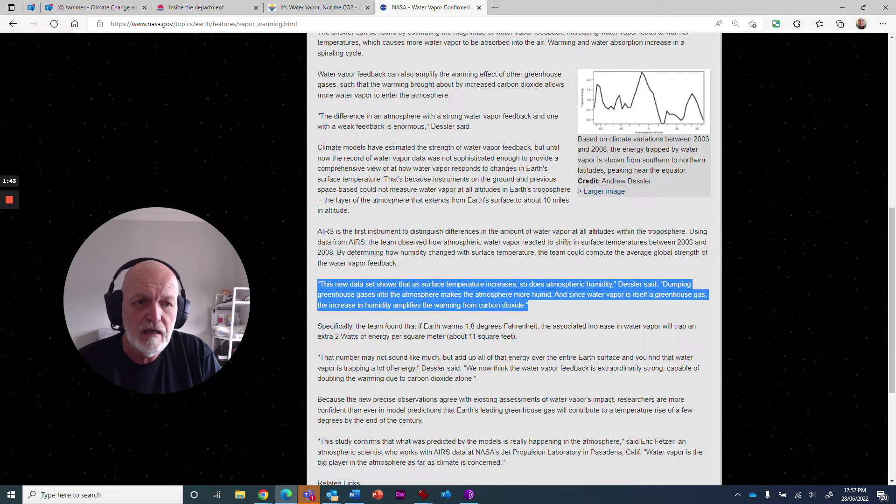
pyautogui.scroll(-4, 551, 343)
pyautogui.scroll(4, 551, 343)
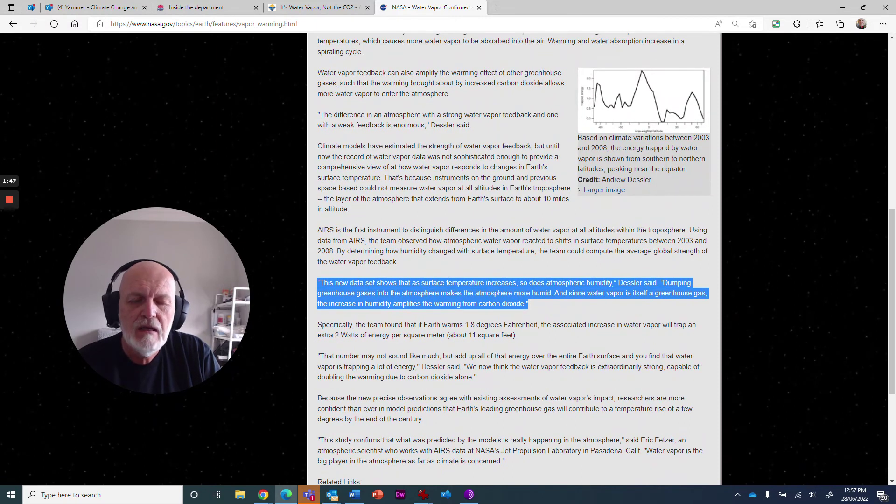
pyautogui.scroll(7, 403, 218)
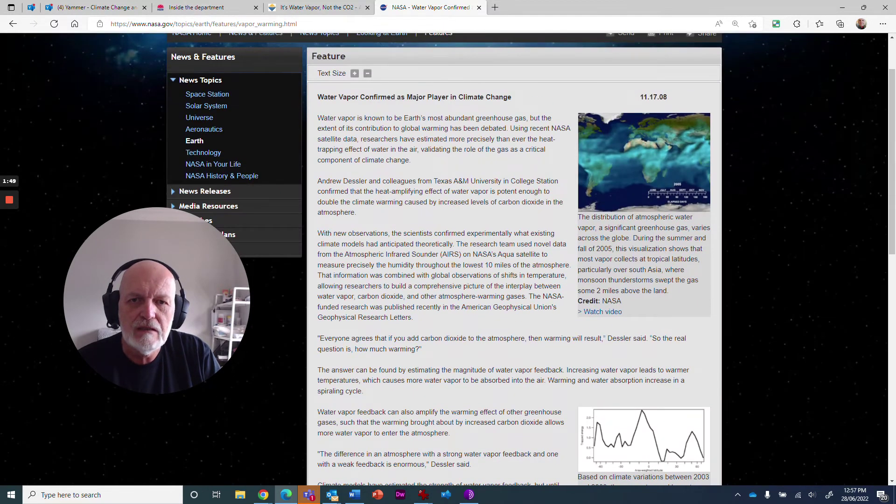
pyautogui.click(884, 24)
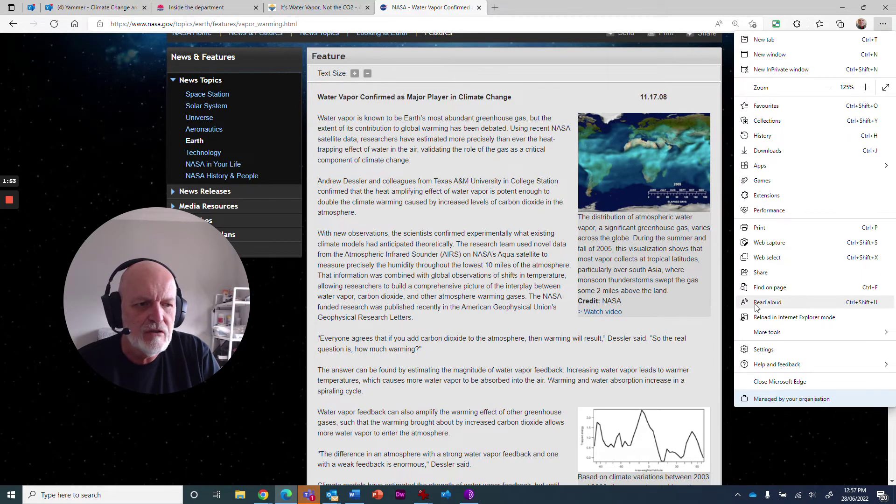
pyautogui.moveTo(769, 332)
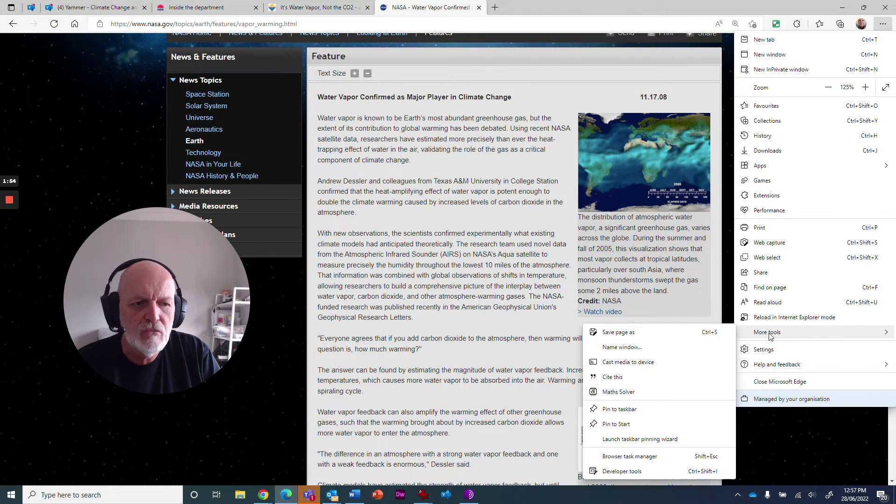
# Step: Generate a citation for the NASA article in IEEE style and copy its full citation
pyautogui.click(614, 377)
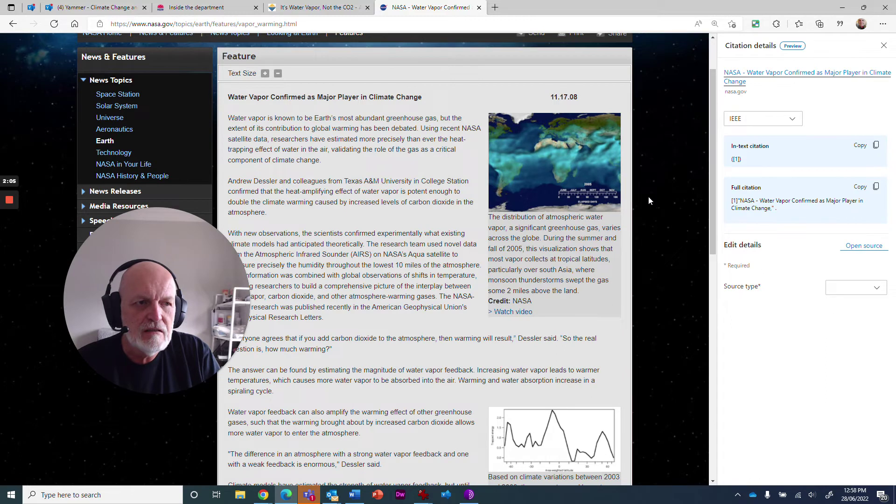
pyautogui.click(793, 120)
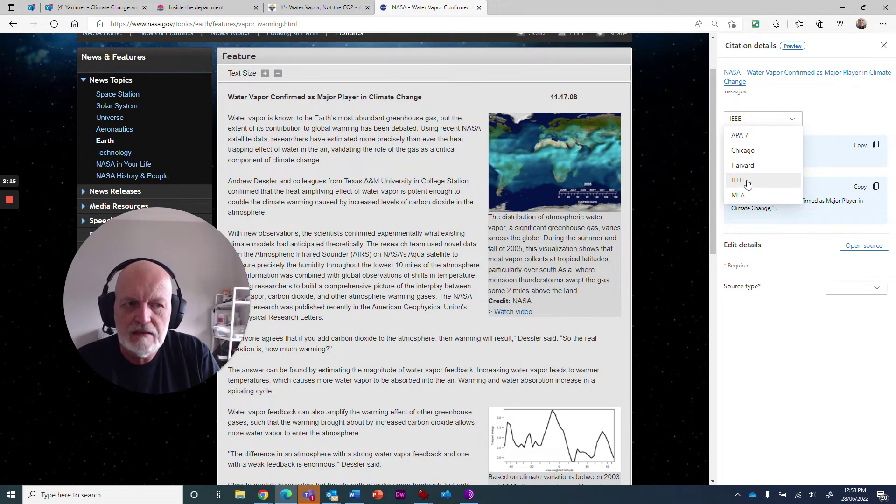
pyautogui.click(729, 183)
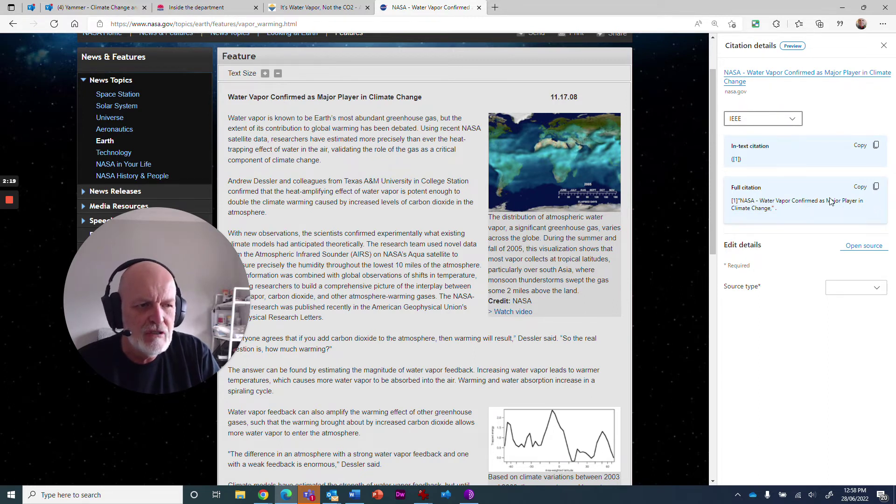
pyautogui.click(876, 187)
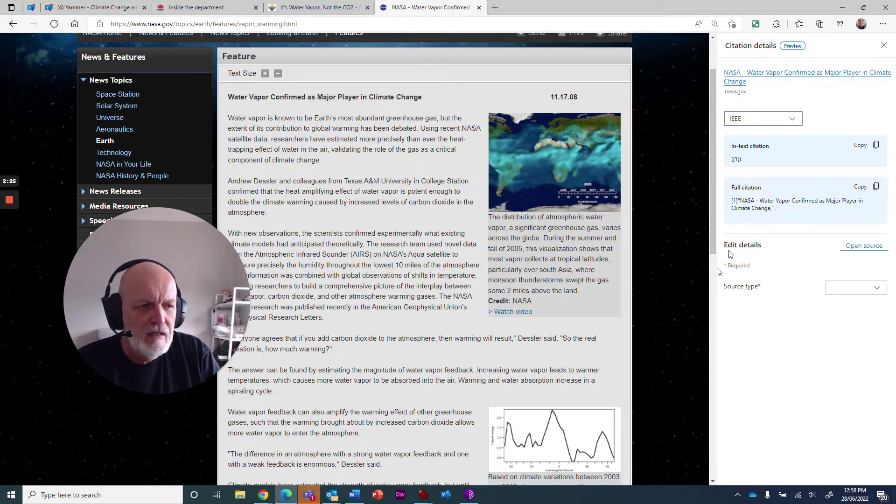
pyautogui.click(875, 288)
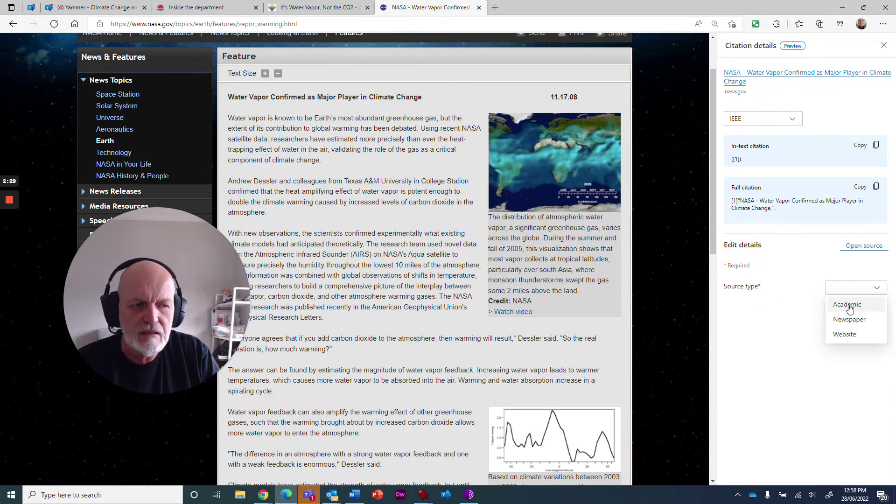
# Step: Set the source type to website and the author to Kath Hansen
pyautogui.click(847, 335)
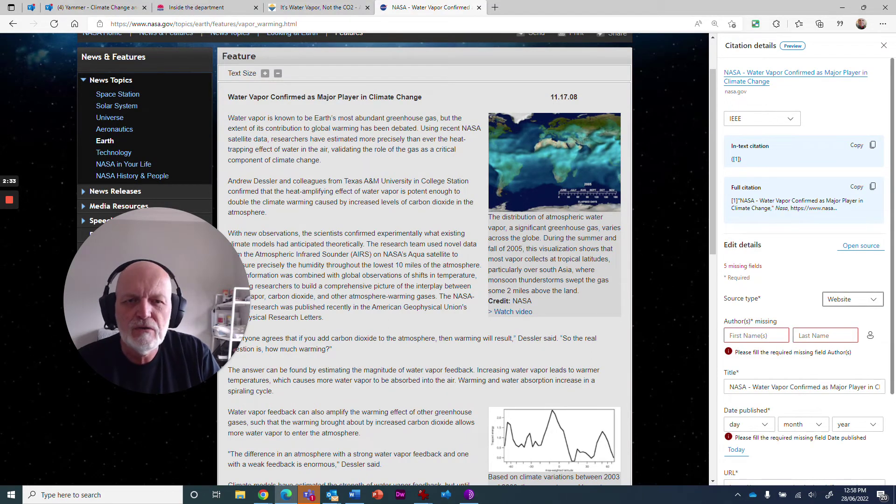
pyautogui.scroll(-15, 425, 262)
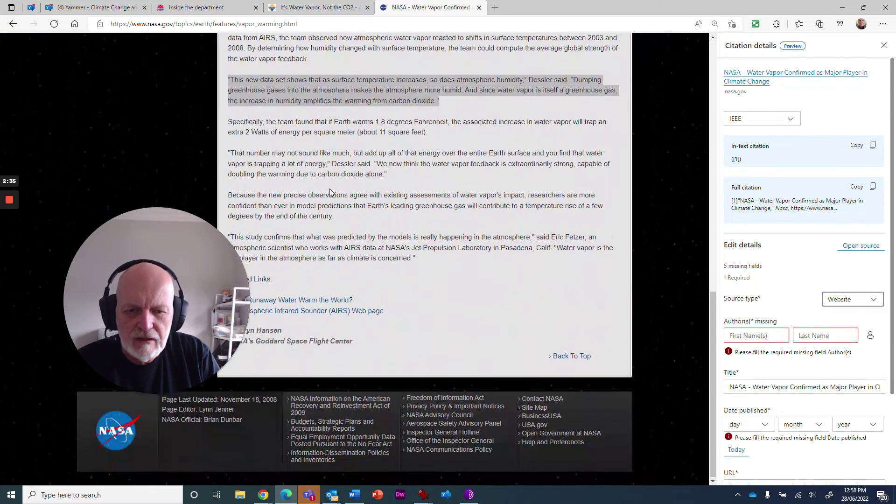
pyautogui.scroll(1, 333, 196)
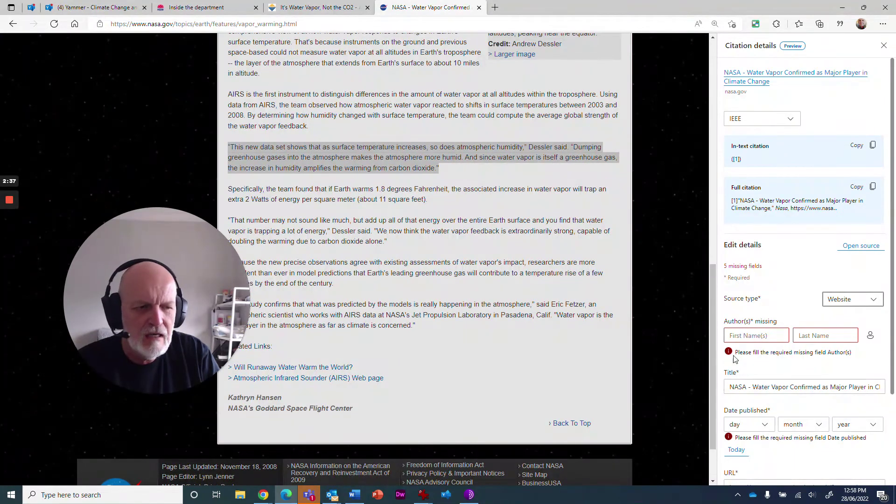
pyautogui.click(756, 335)
pyautogui.write('Kathryn')
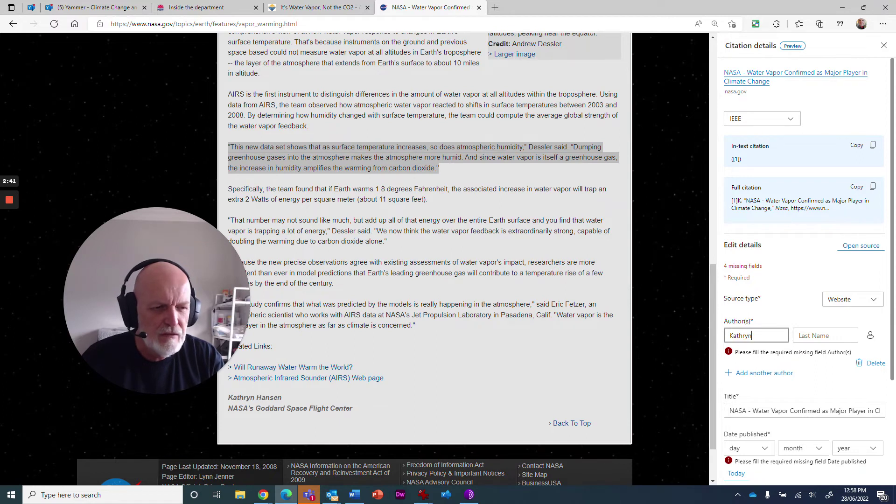
pyautogui.press('Tab')
pyautogui.write('Hansen')
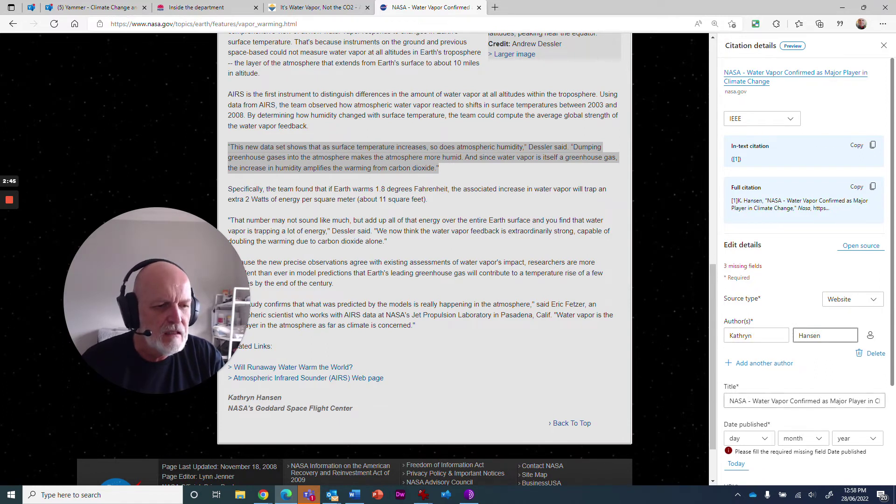
pyautogui.scroll(15, 473, 293)
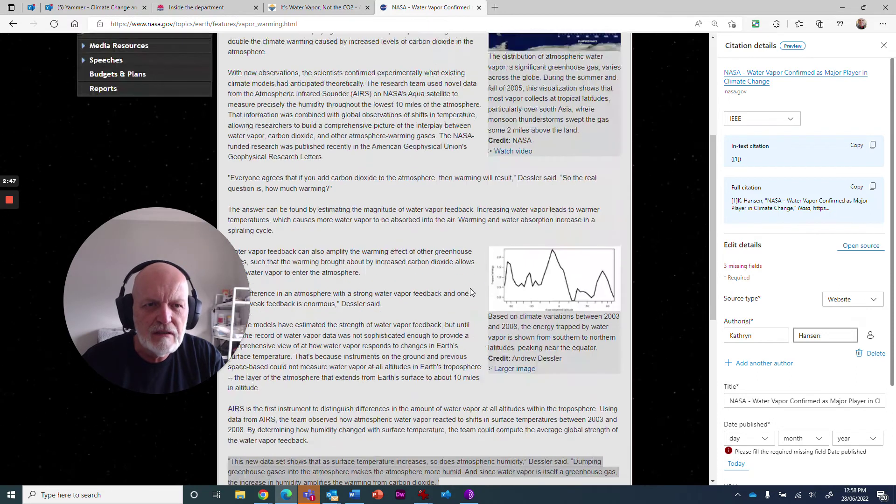
pyautogui.scroll(-1, 548, 172)
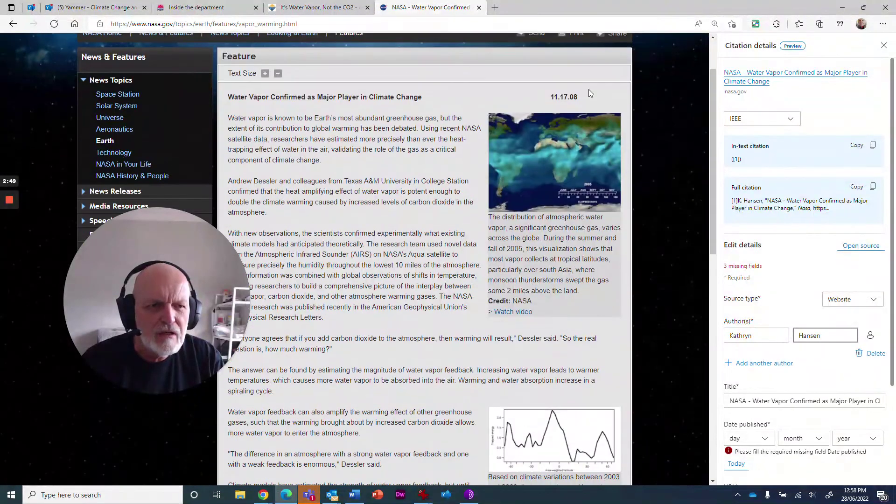
# Step: Set the citation's publication date to 17 / 11 / 2008
pyautogui.click(747, 439)
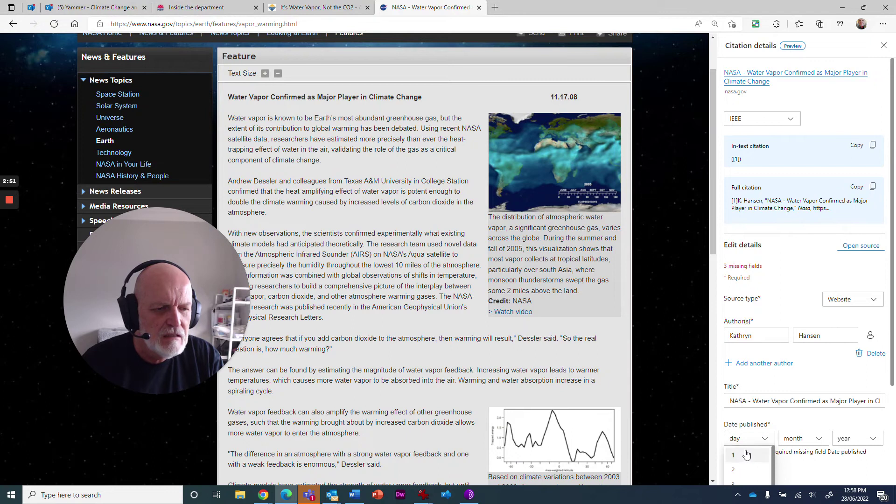
pyautogui.moveTo(889, 332); pyautogui.dragTo(895, 457)
pyautogui.click(765, 310)
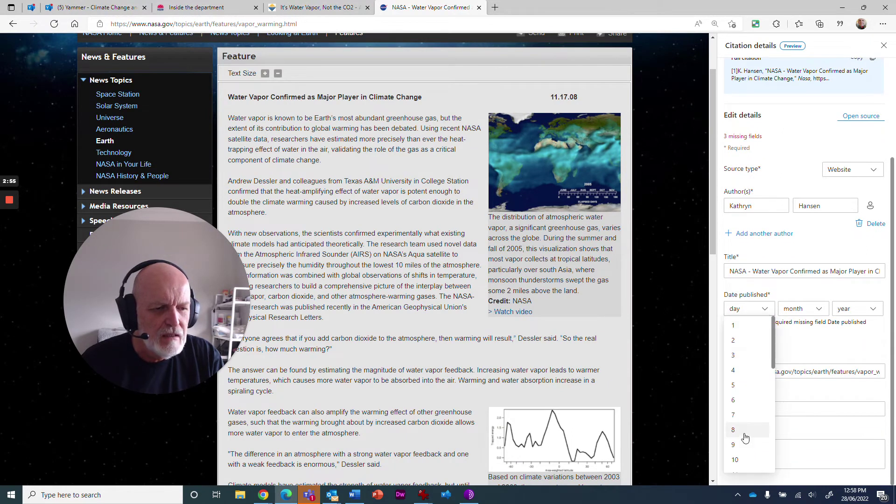
pyautogui.scroll(-1, 744, 446)
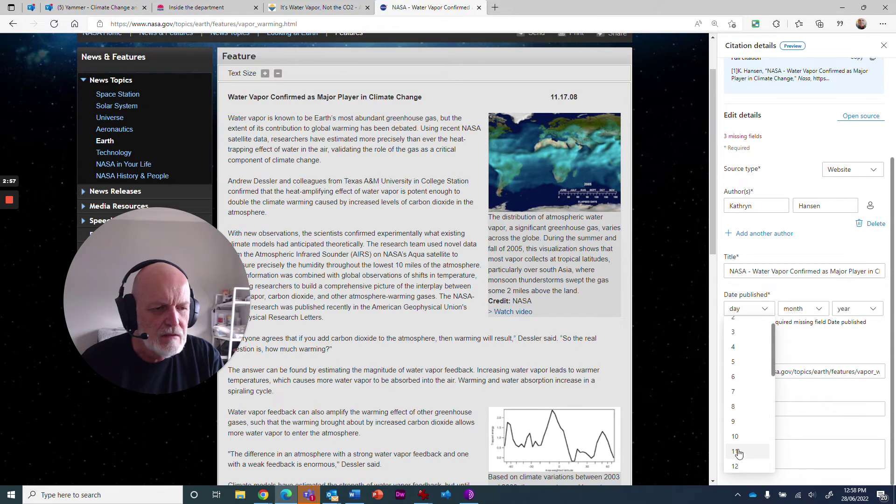
pyautogui.scroll(-4, 739, 448)
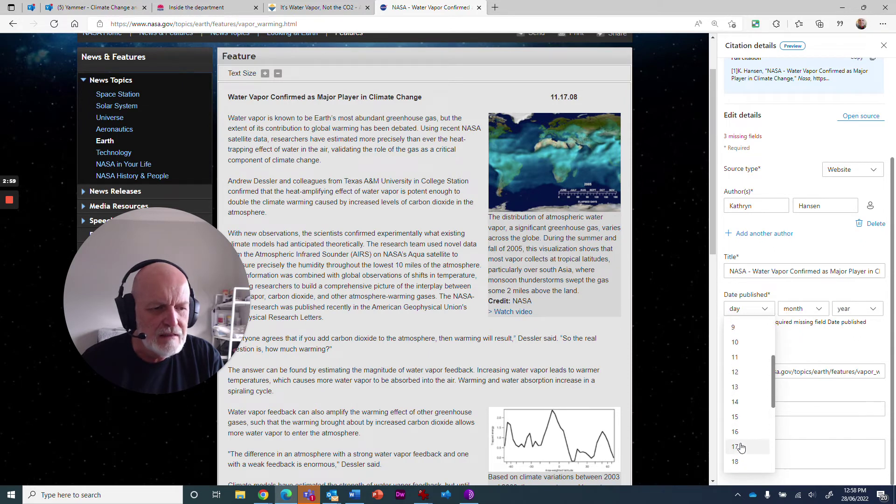
pyautogui.click(738, 449)
pyautogui.click(810, 317)
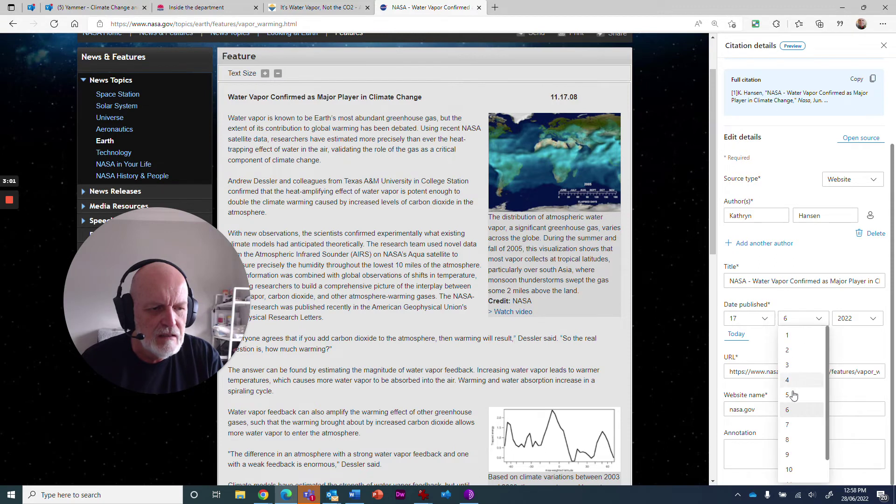
pyautogui.click(789, 463)
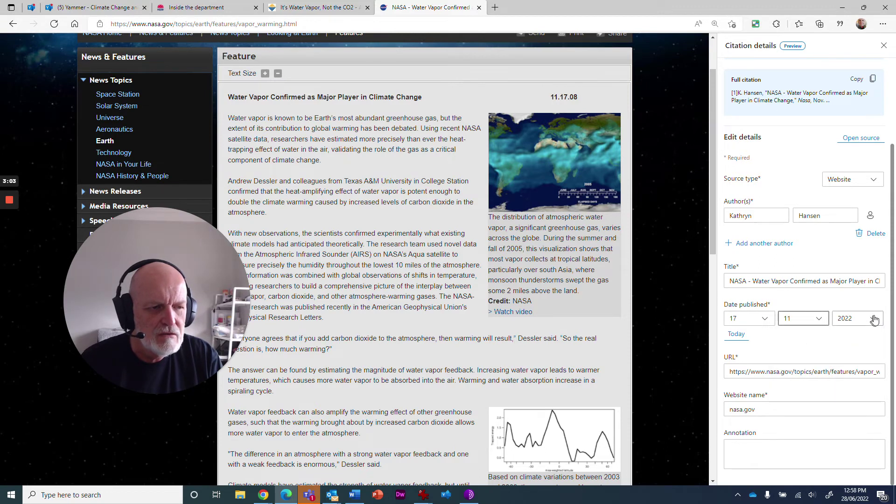
pyautogui.click(863, 322)
pyautogui.scroll(2, 847, 338)
pyautogui.click(847, 339)
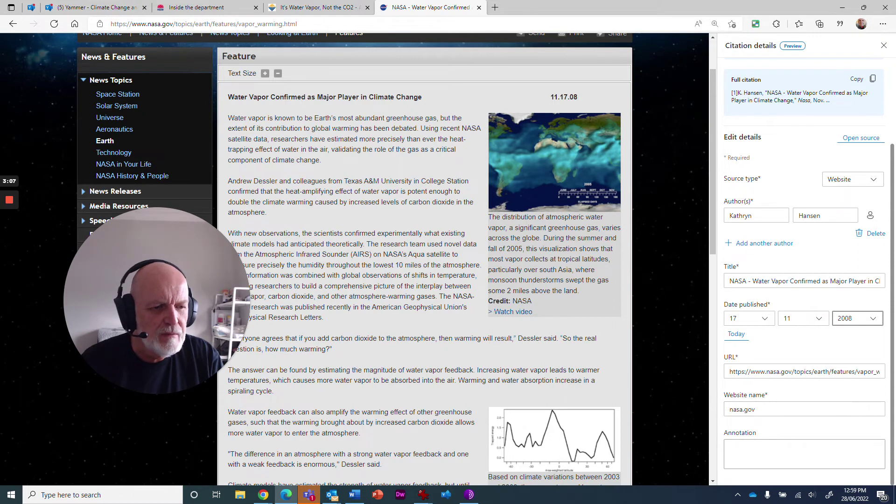
# Step: Copy the updated full IEEE citation and return to the Word report
pyautogui.scroll(3, 829, 388)
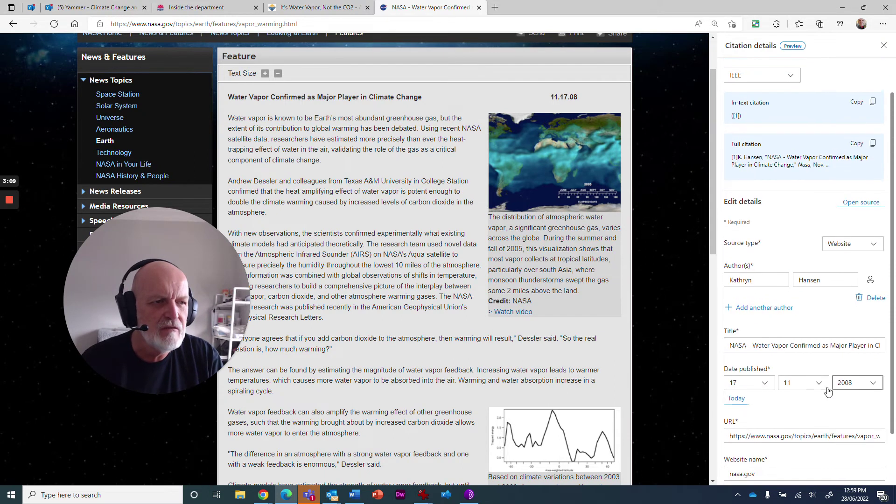
pyautogui.click(801, 208)
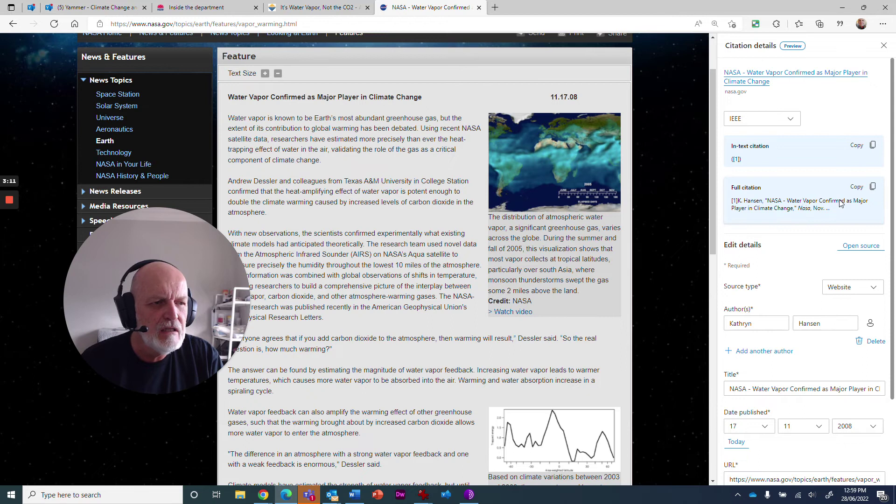
pyautogui.click(874, 187)
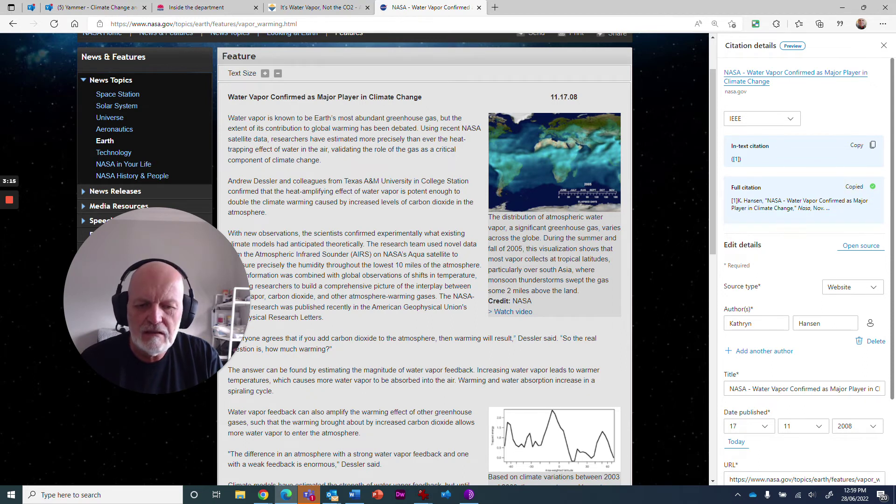
pyautogui.click(355, 495)
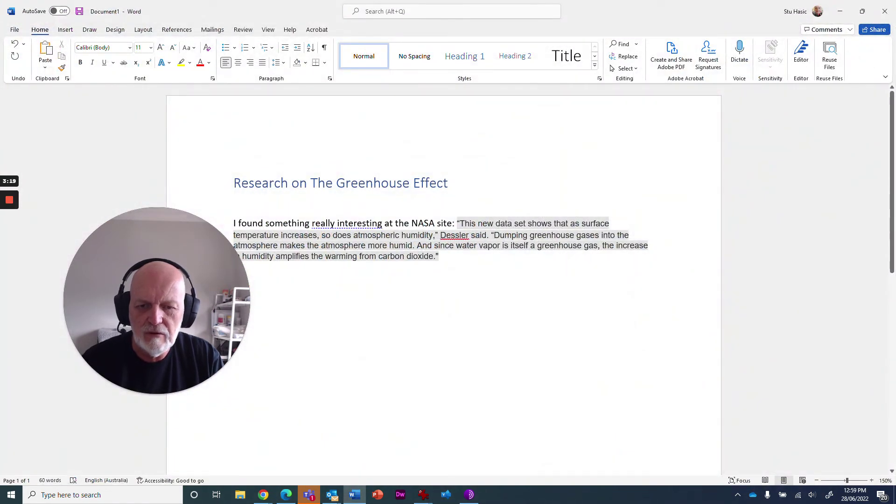
# Step: Paste the full IEEE citation on the empty line below Dessler's quote, then return to Edge
pyautogui.click(440, 256)
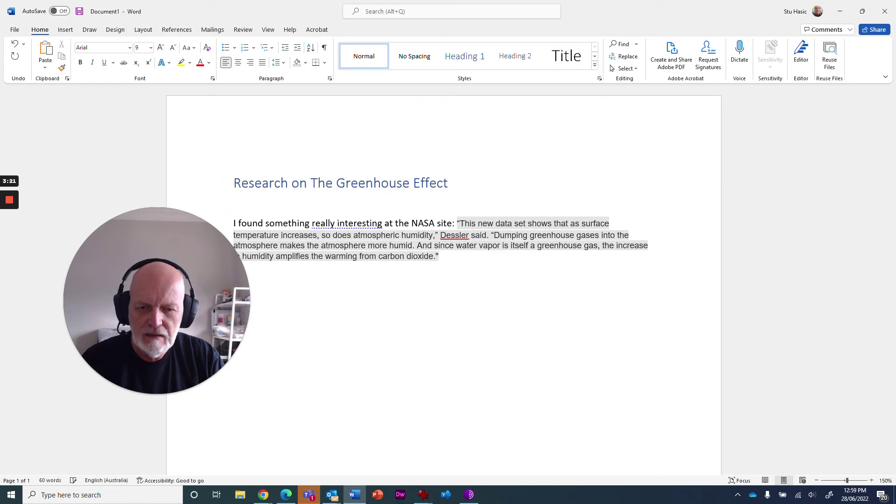
pyautogui.moveTo(147, 316); pyautogui.dragTo(94, 332)
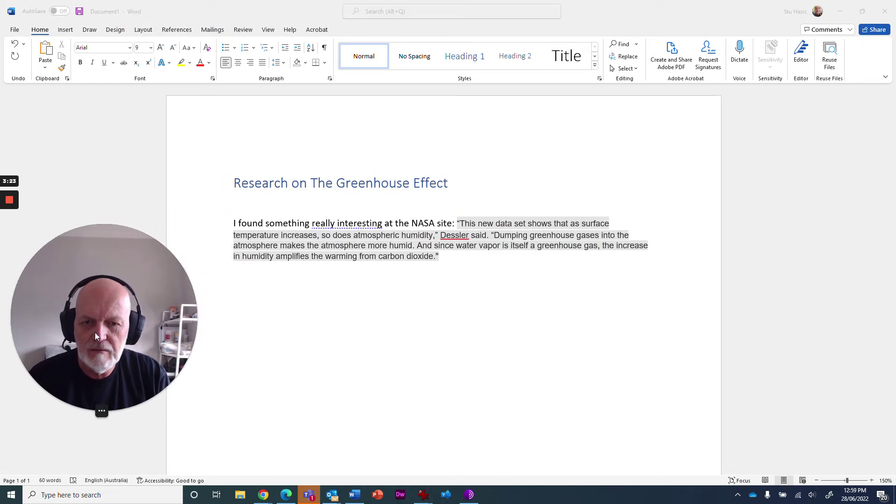
pyautogui.click(260, 286)
pyautogui.hotkey('ctrl', 'v')
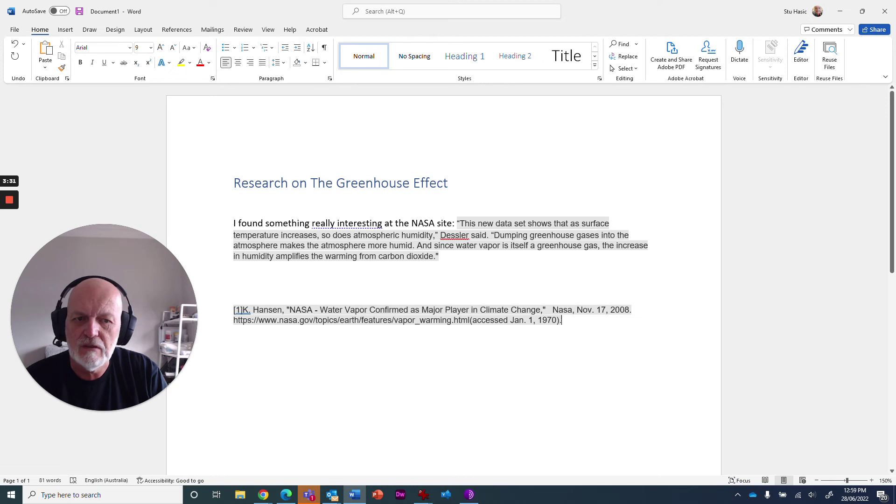
pyautogui.click(840, 11)
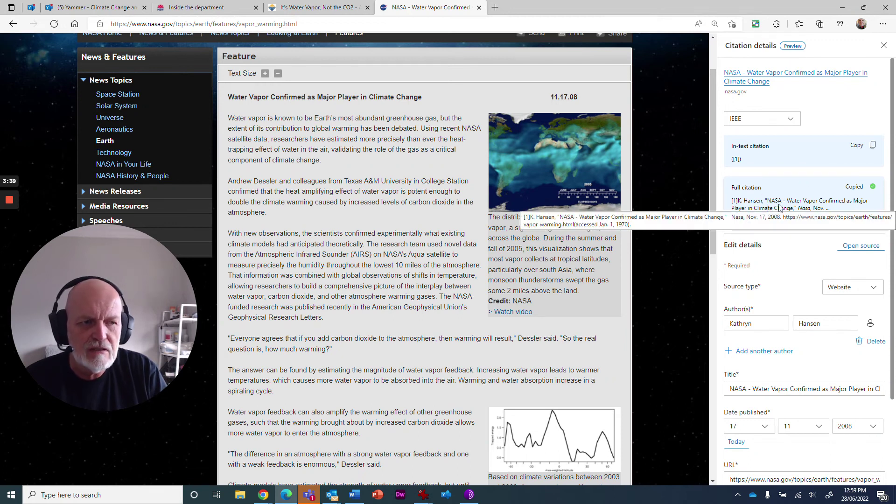
# Step: Change the citation style to Harvard, giving (Hansen, 2008), and close the citation details
pyautogui.click(773, 119)
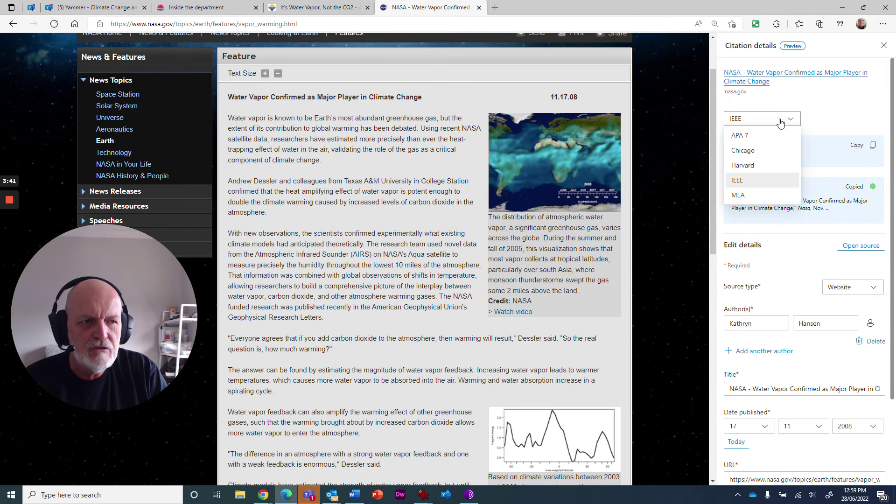
pyautogui.click(744, 167)
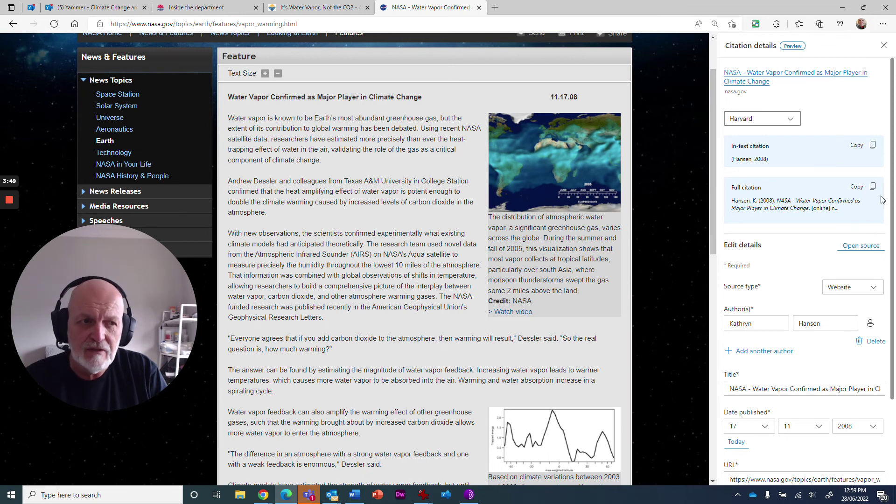
pyautogui.click(883, 46)
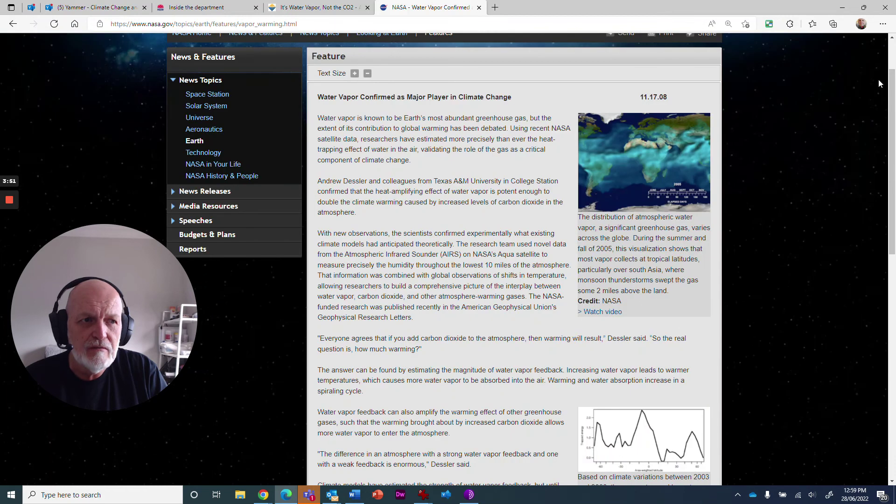
# Step: Turn on the Citations toolbar button in Appearance settings and reopen the NASA citation with it
pyautogui.click(882, 25)
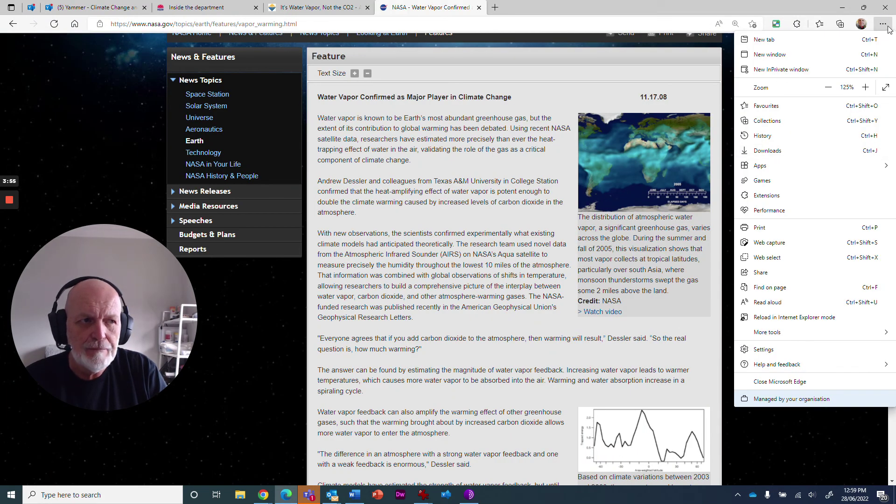
pyautogui.click(766, 350)
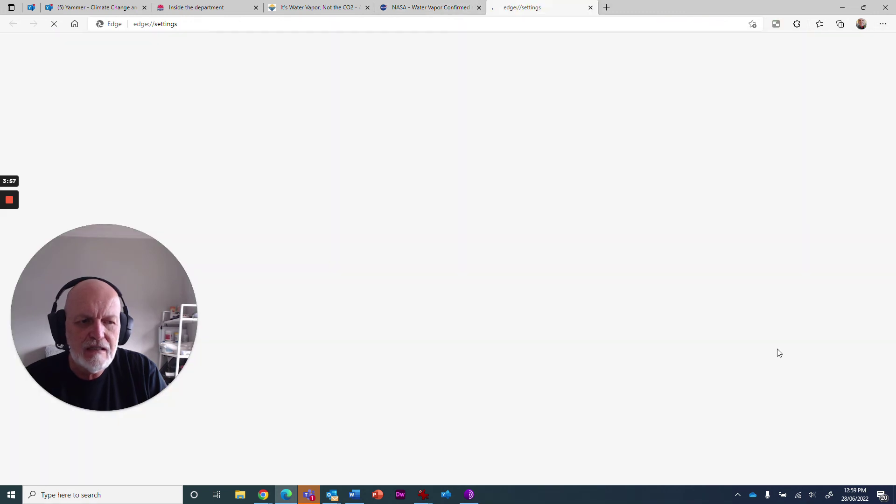
pyautogui.click(62, 146)
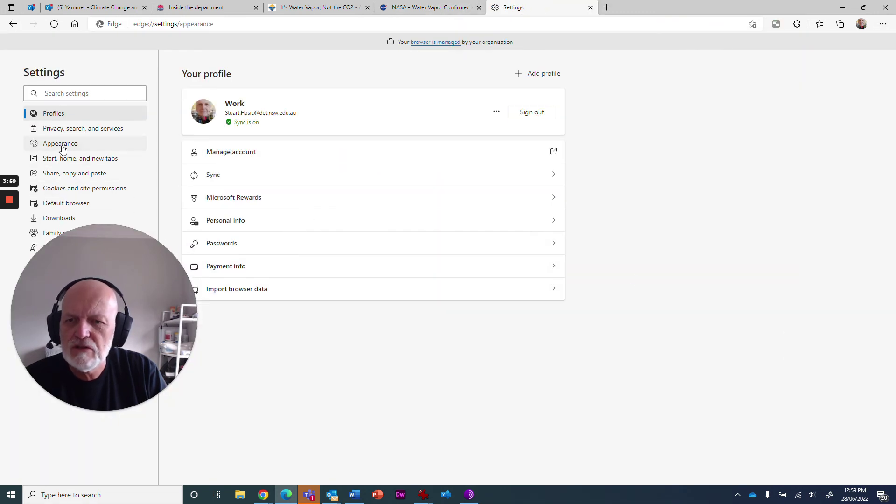
pyautogui.scroll(-12, 289, 205)
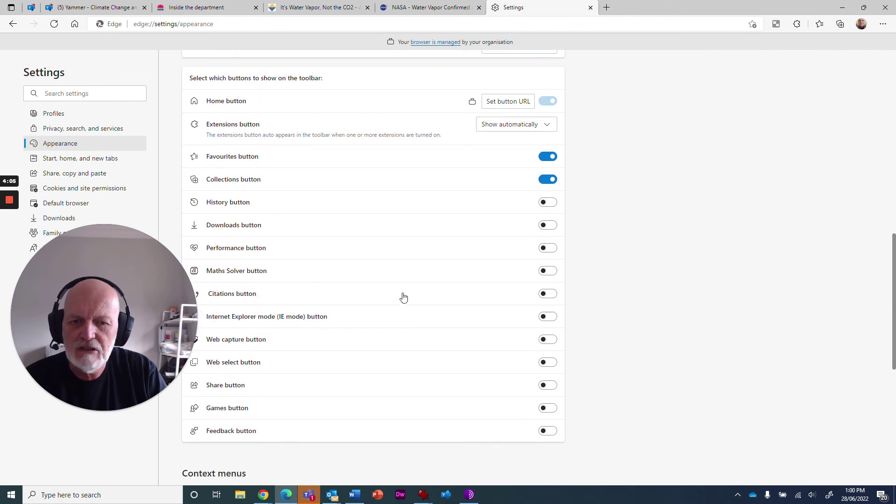
pyautogui.click(551, 295)
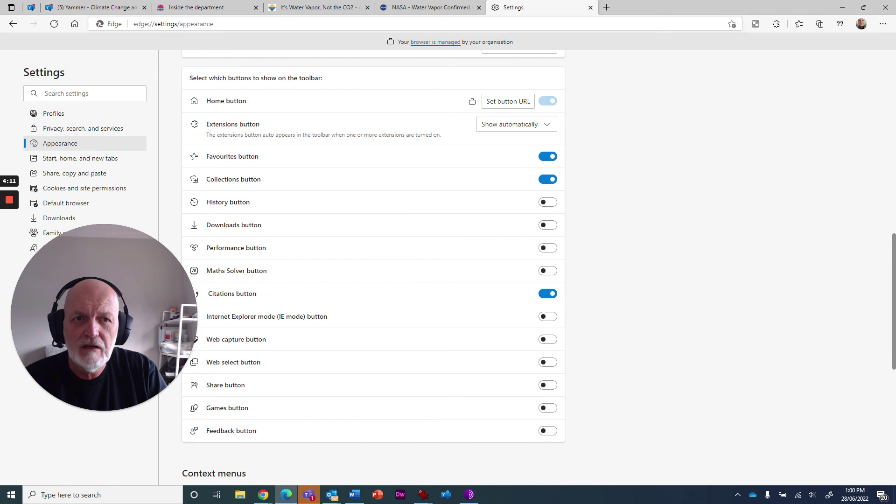
pyautogui.click(429, 8)
pyautogui.click(839, 24)
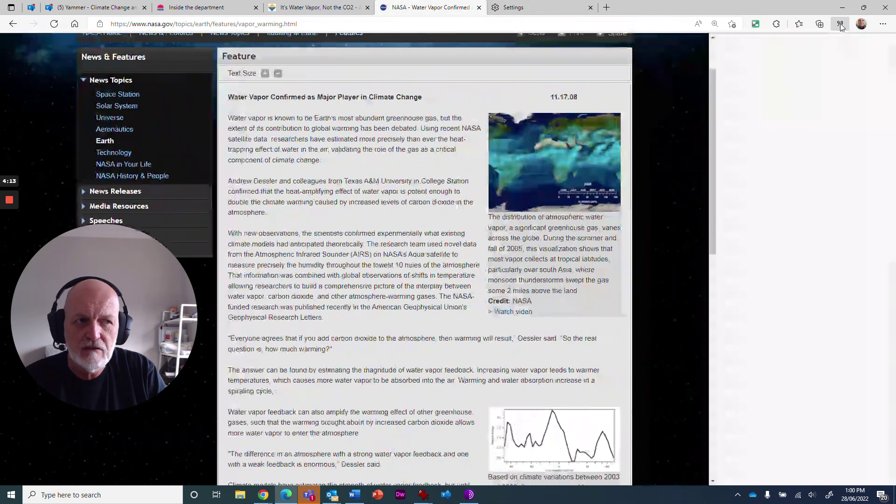